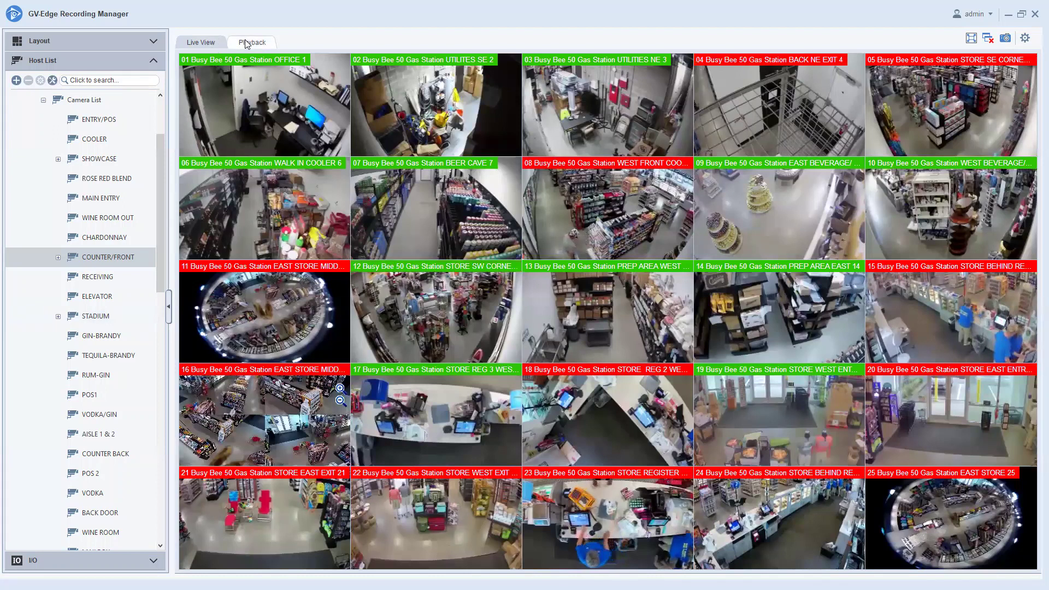
Switch to recorded-video playback and reveal the Convenience Store host's camera list
click(245, 42)
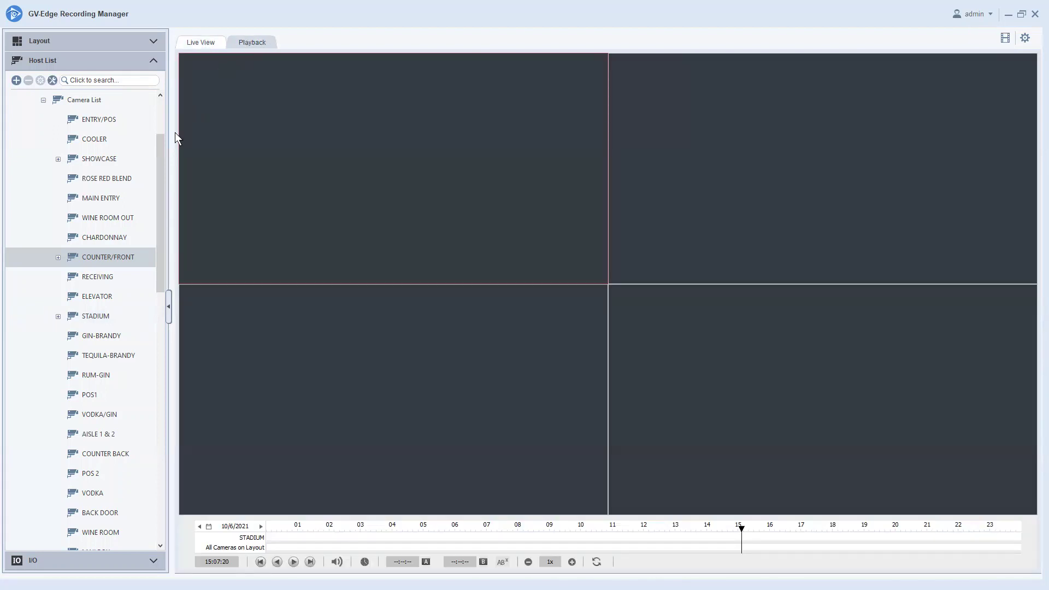
click(96, 60)
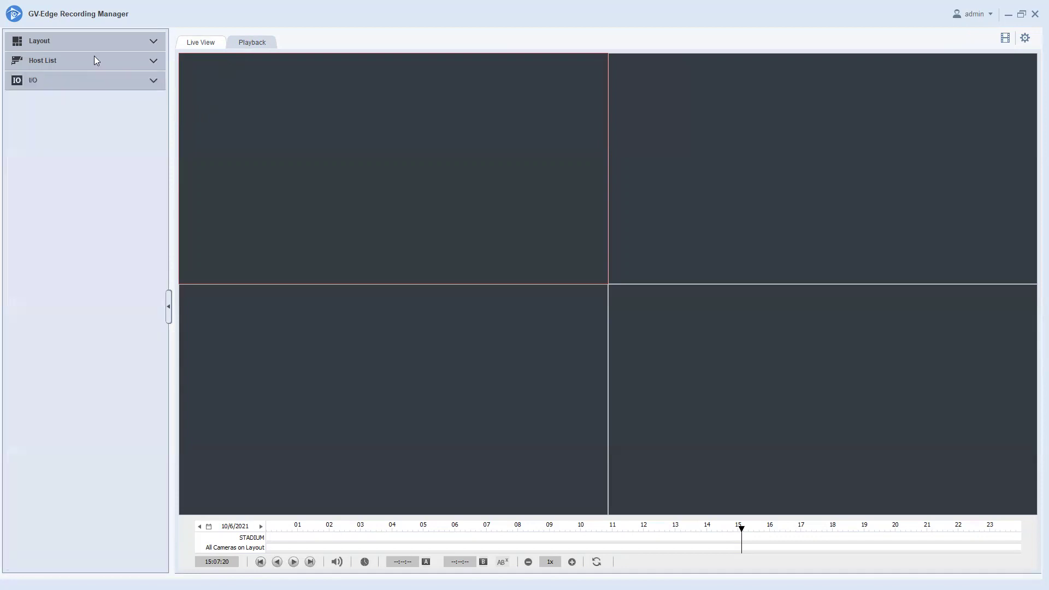
click(54, 59)
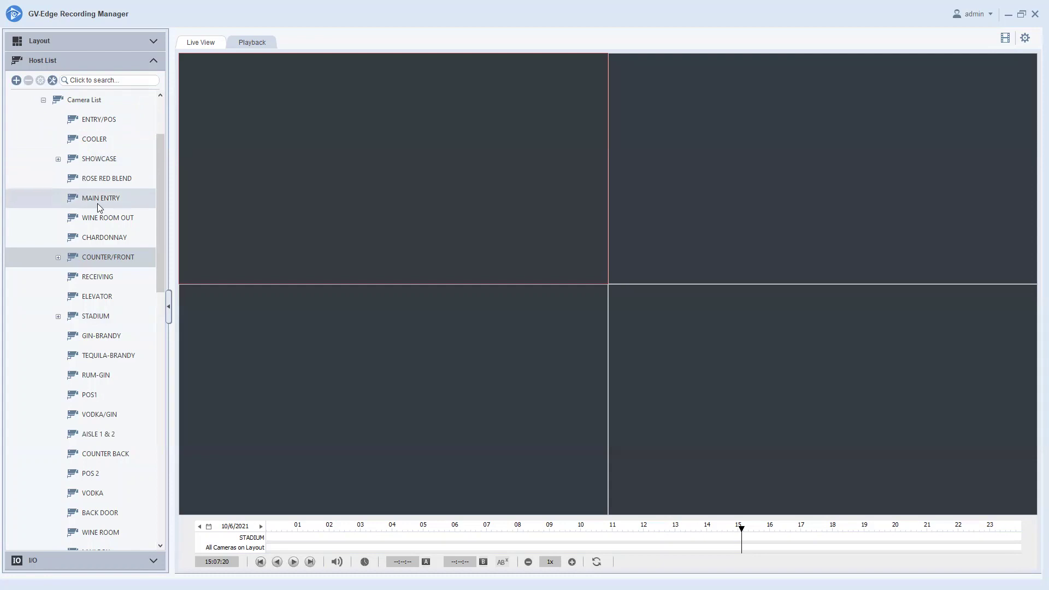
scroll(88, 159, up, 1)
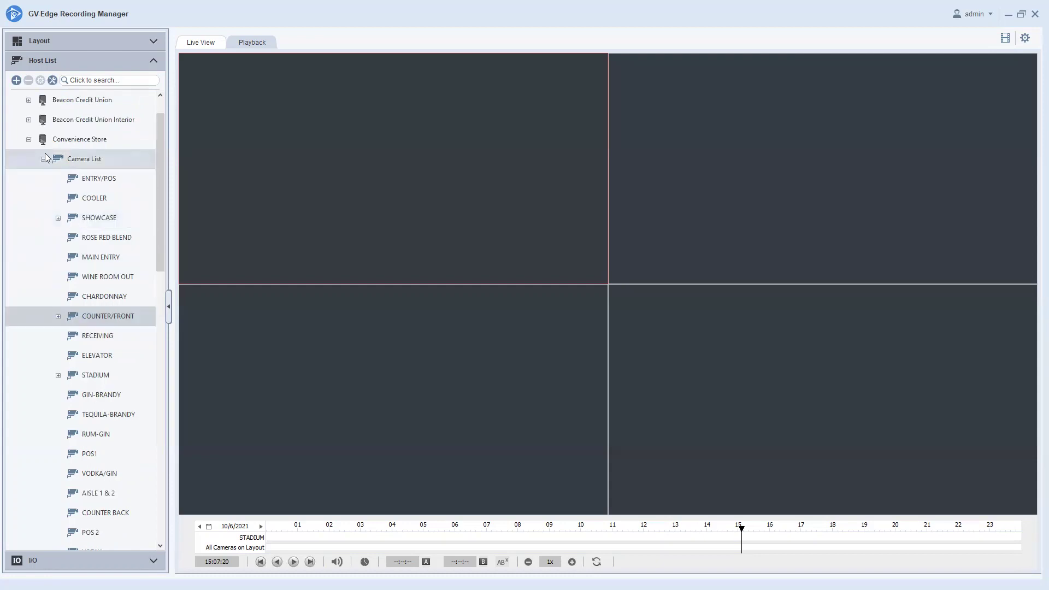
click(29, 140)
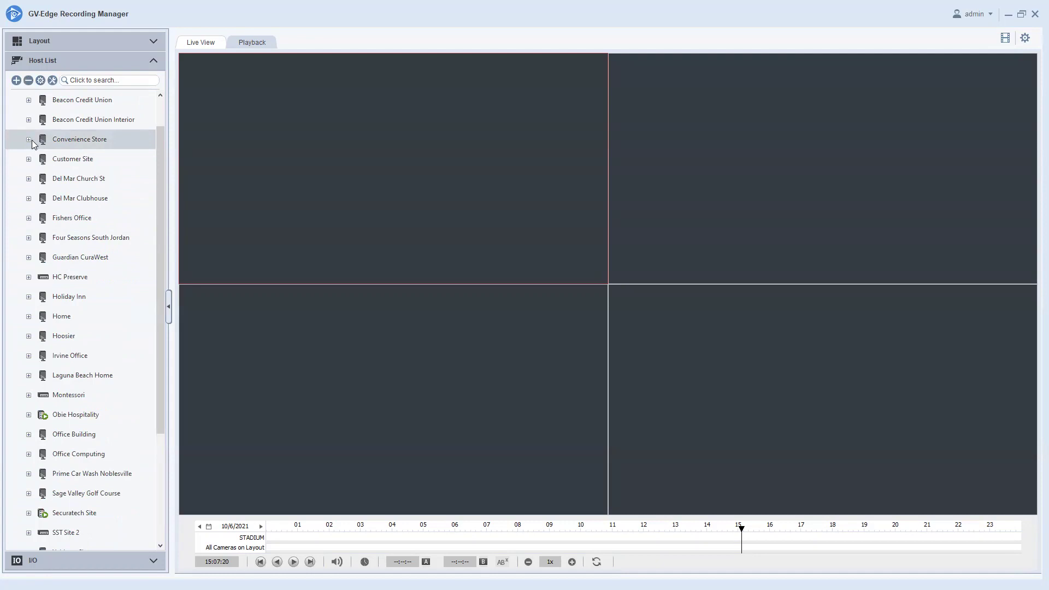
click(30, 140)
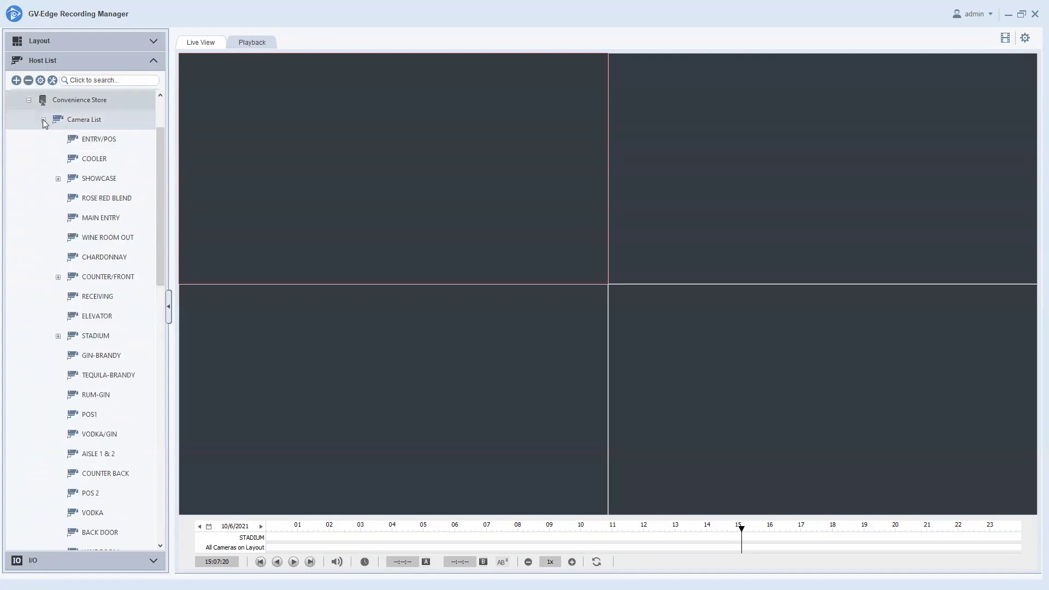
click(44, 120)
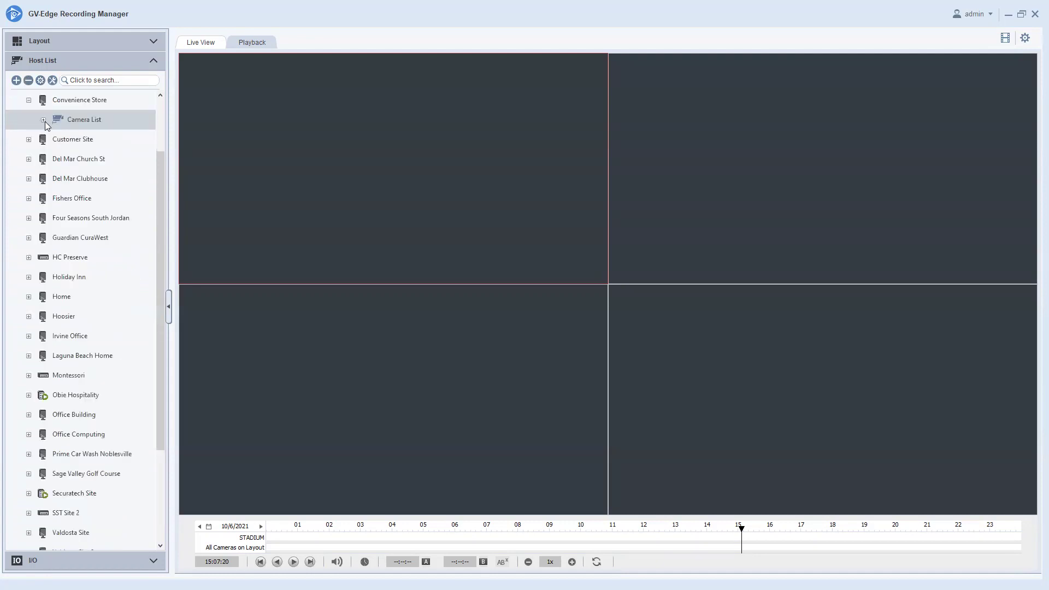
click(44, 121)
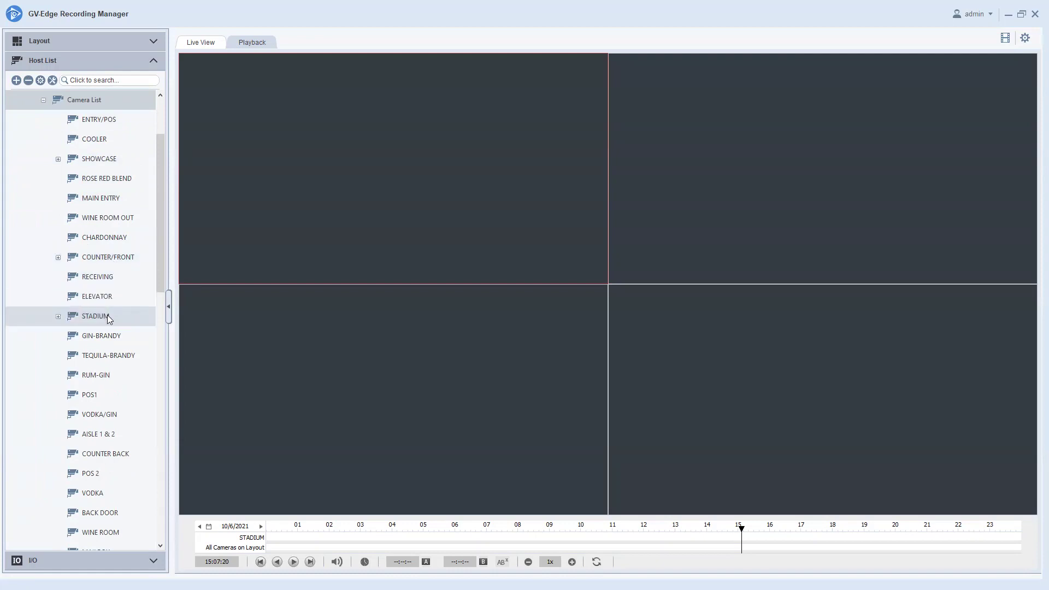
Place STADIUM in the top-left playback pane and COUNTER/FRONT in the bottom-left pane
drag(107, 315, 286, 228)
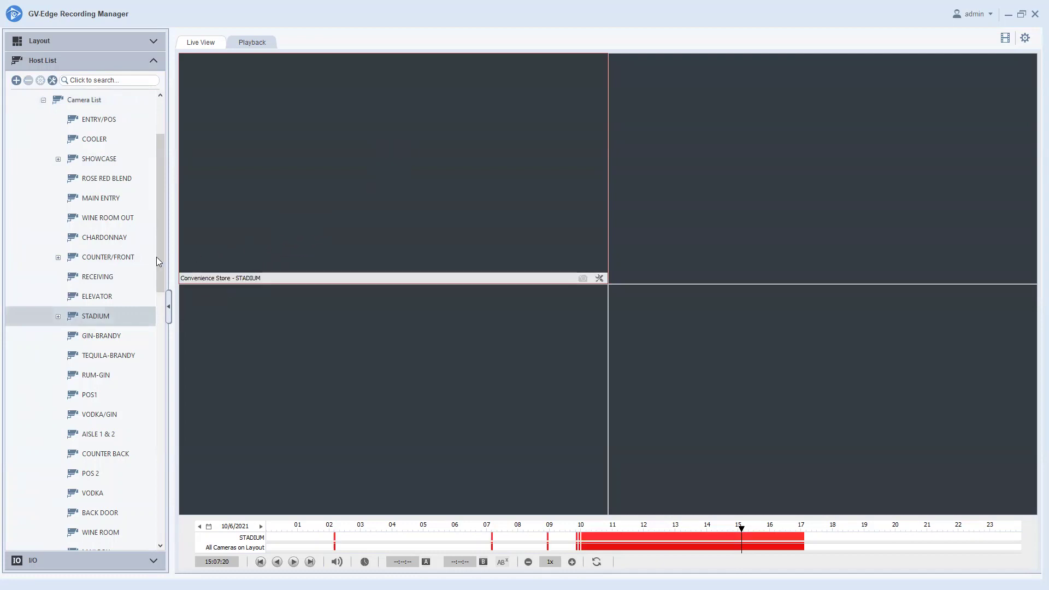
drag(129, 261, 306, 366)
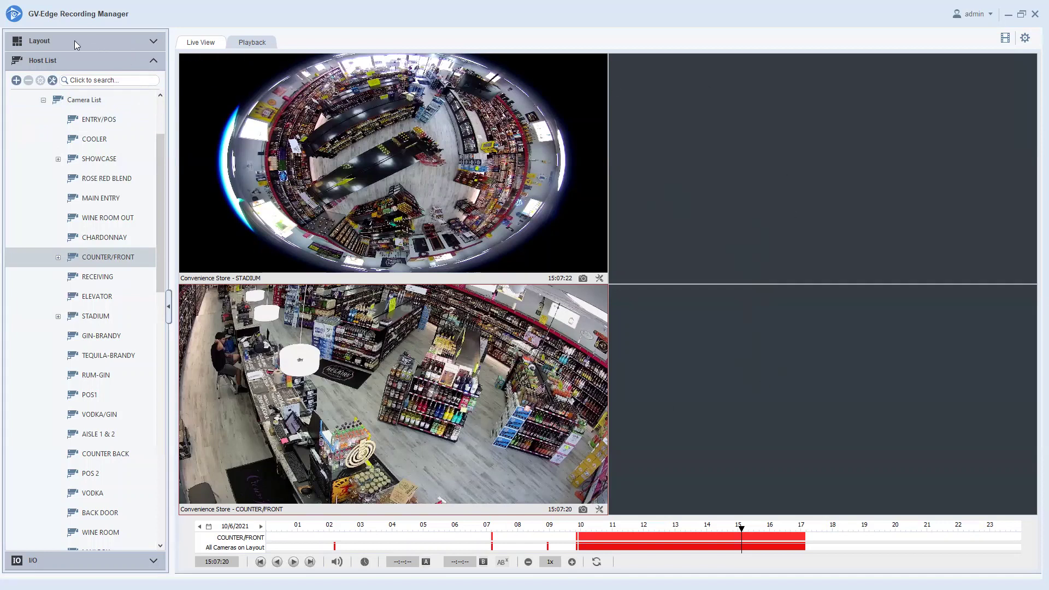
Start a new layout named 'Single Channel View'
click(57, 39)
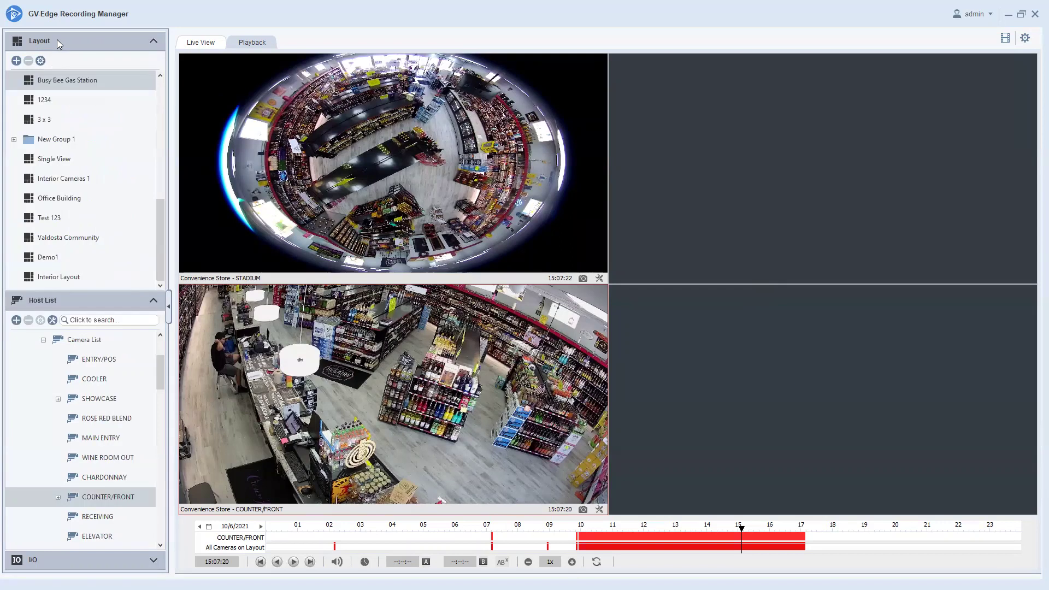
click(16, 61)
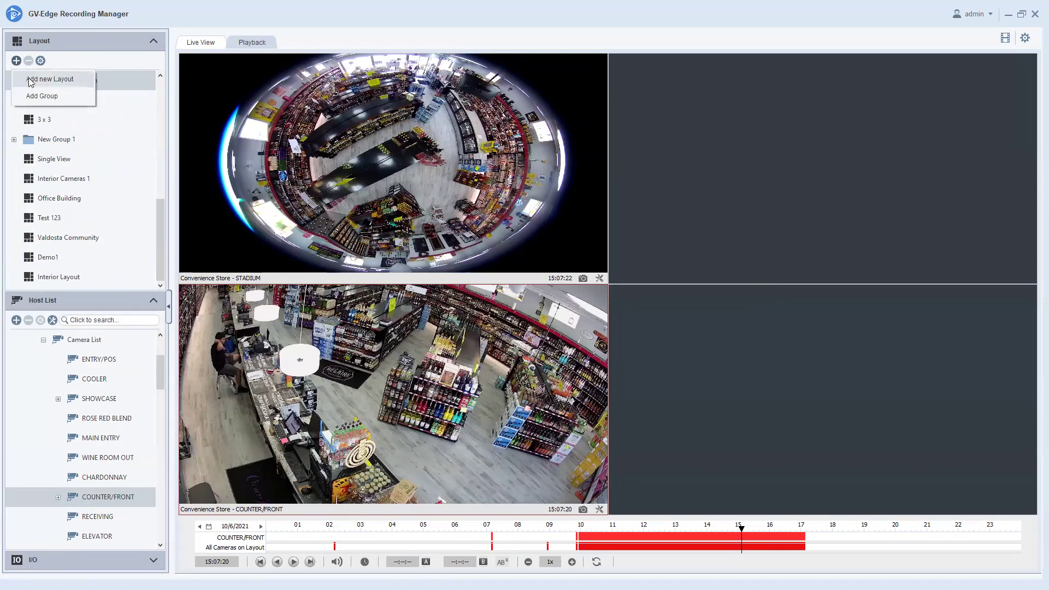
click(30, 81)
text(S)
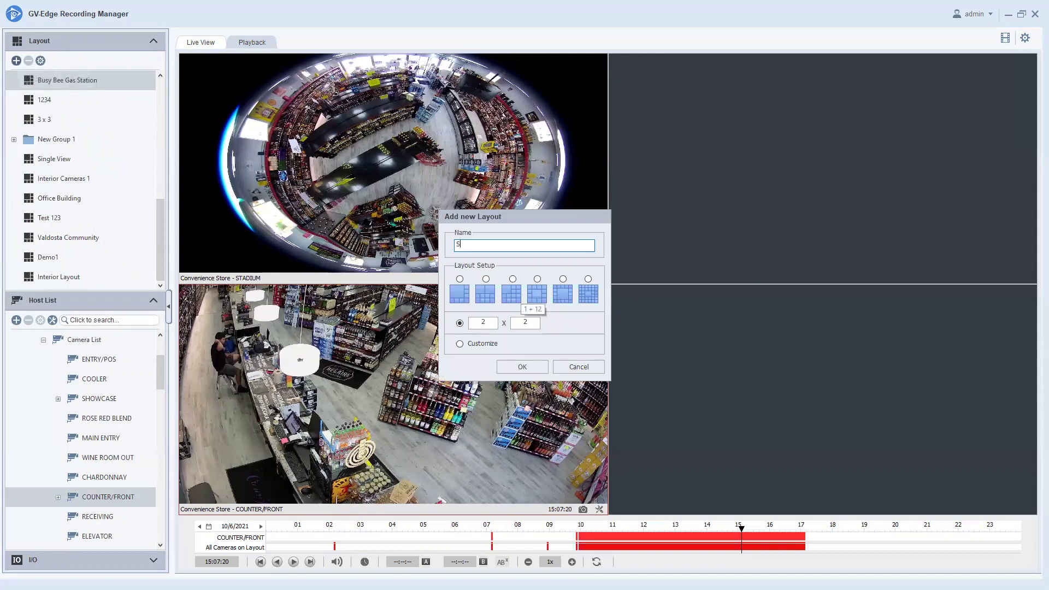
text(ingle Channel View)
Choose a customized arrangement and merge the whole 8x8 grid into one pane
click(460, 345)
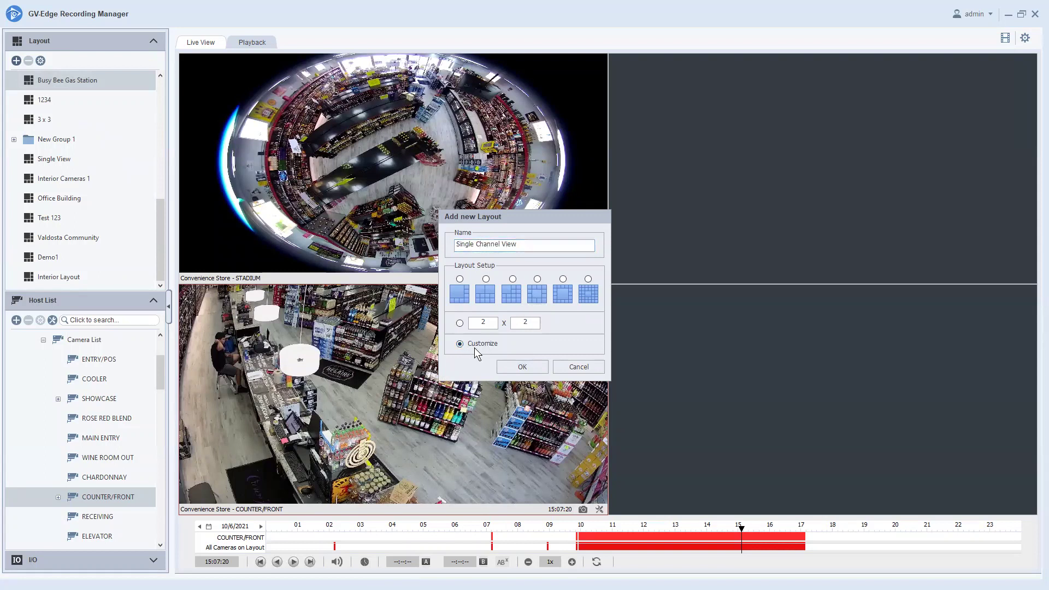
click(518, 367)
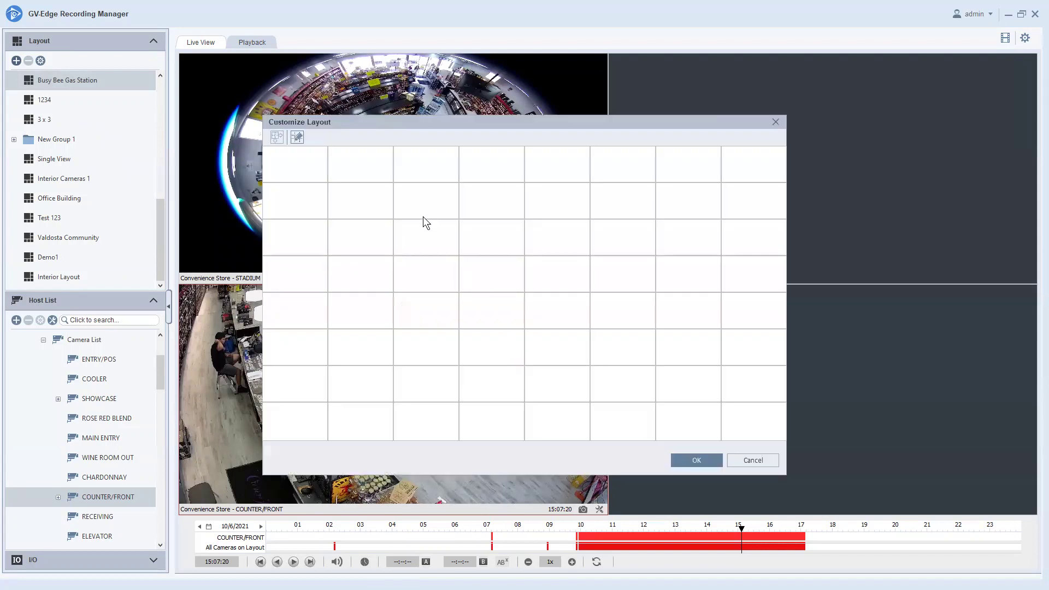
drag(311, 166, 749, 437)
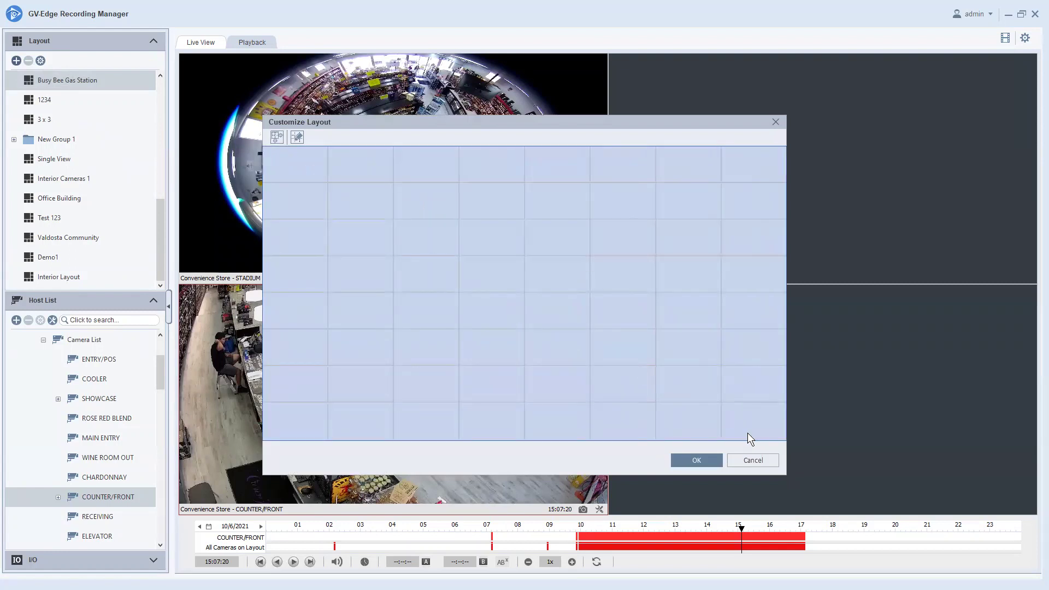
click(278, 139)
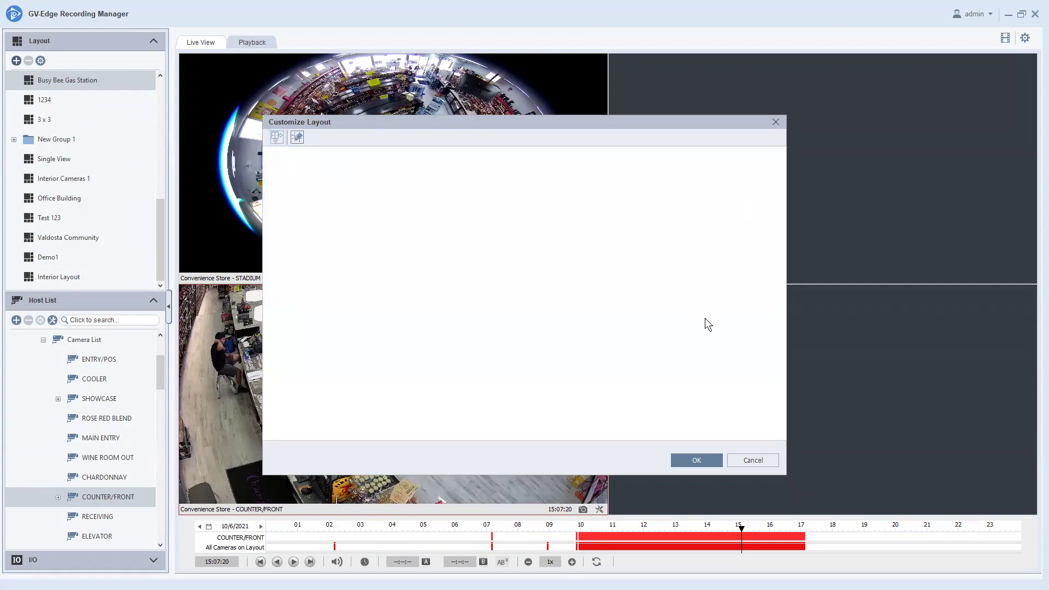
Save the single-pane layout, show STADIUM in it, and return to recorded-video playback
click(698, 460)
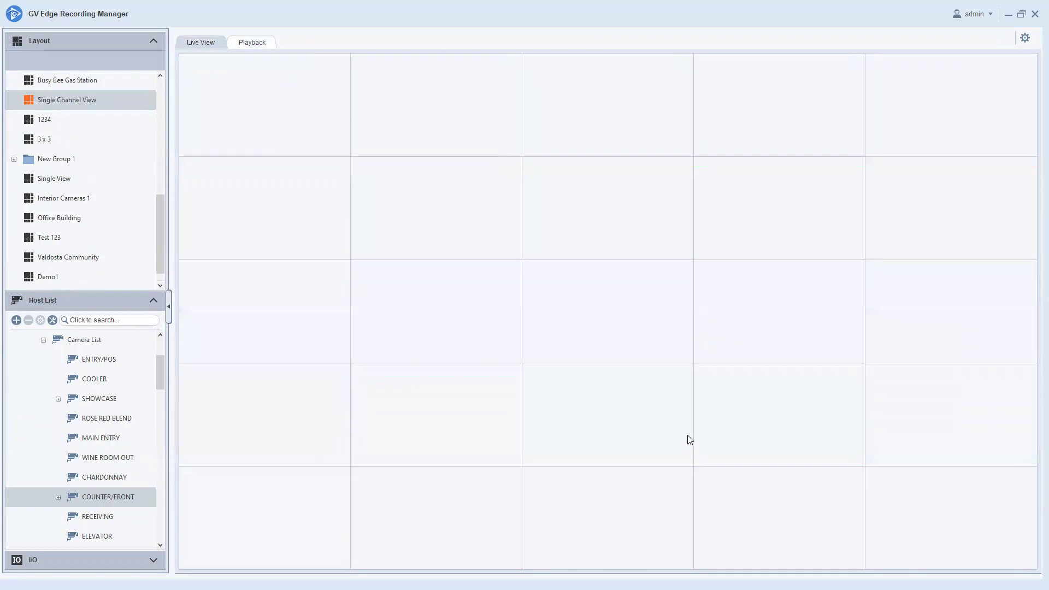
click(258, 44)
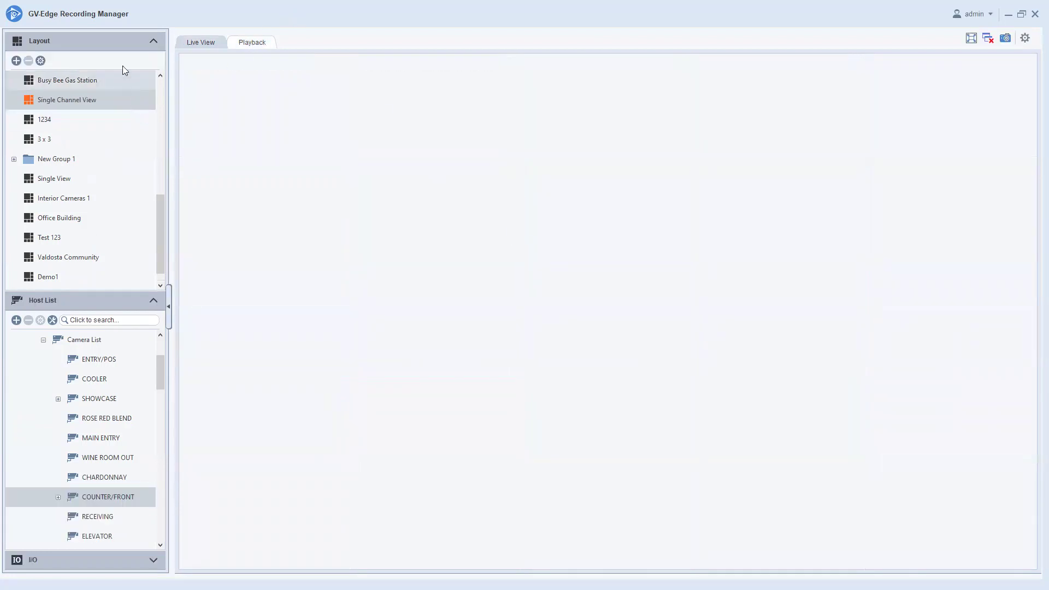
click(111, 39)
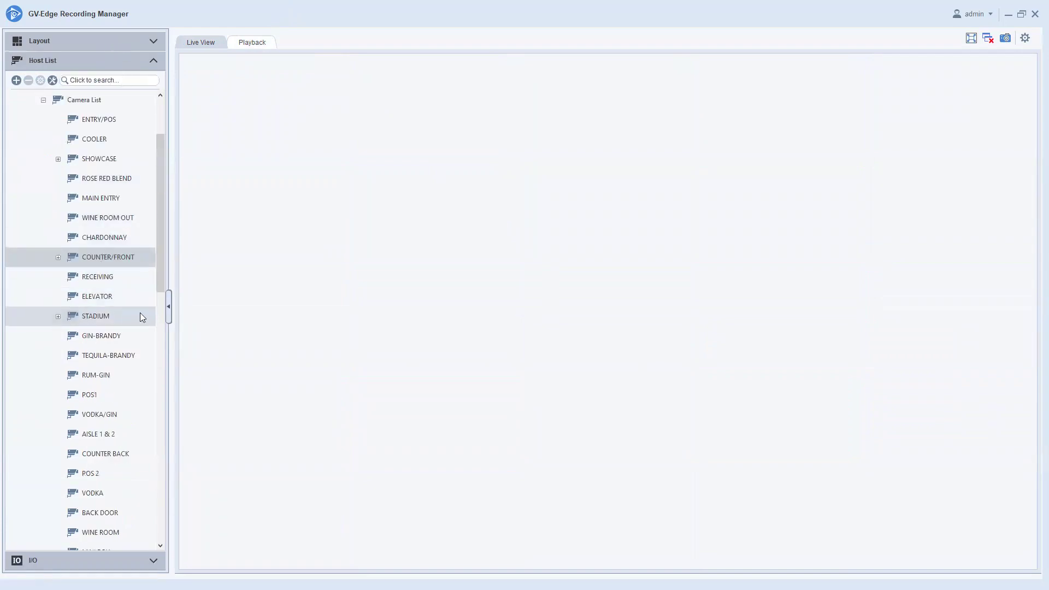
drag(140, 312, 419, 302)
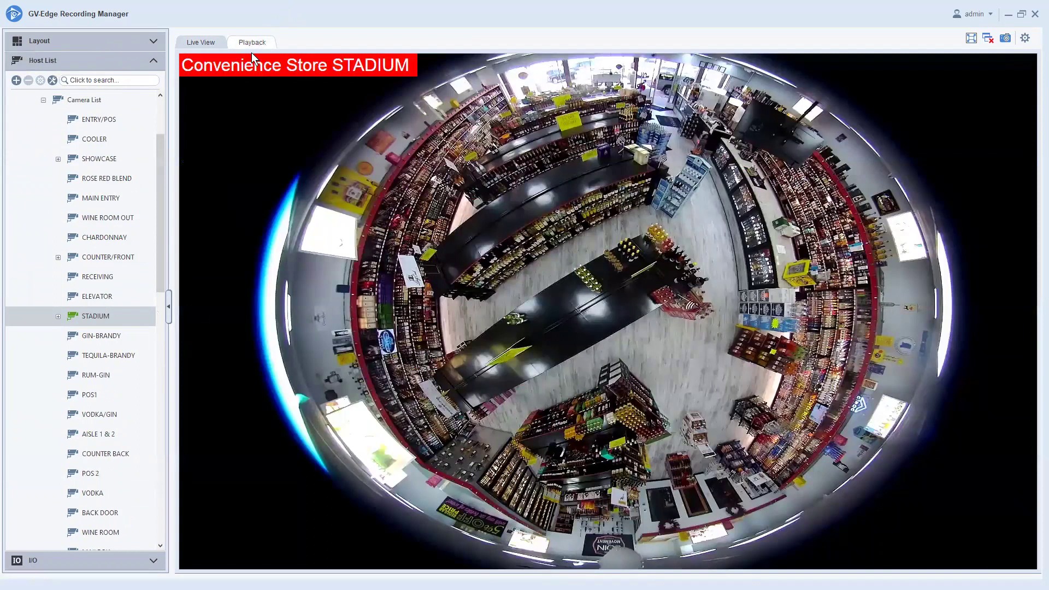
click(252, 43)
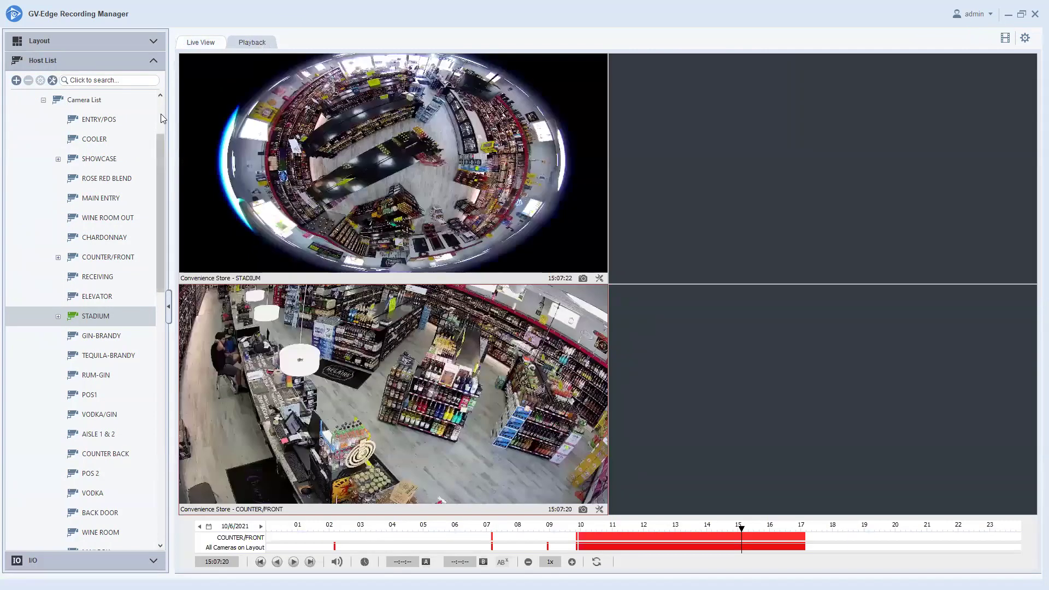
click(83, 38)
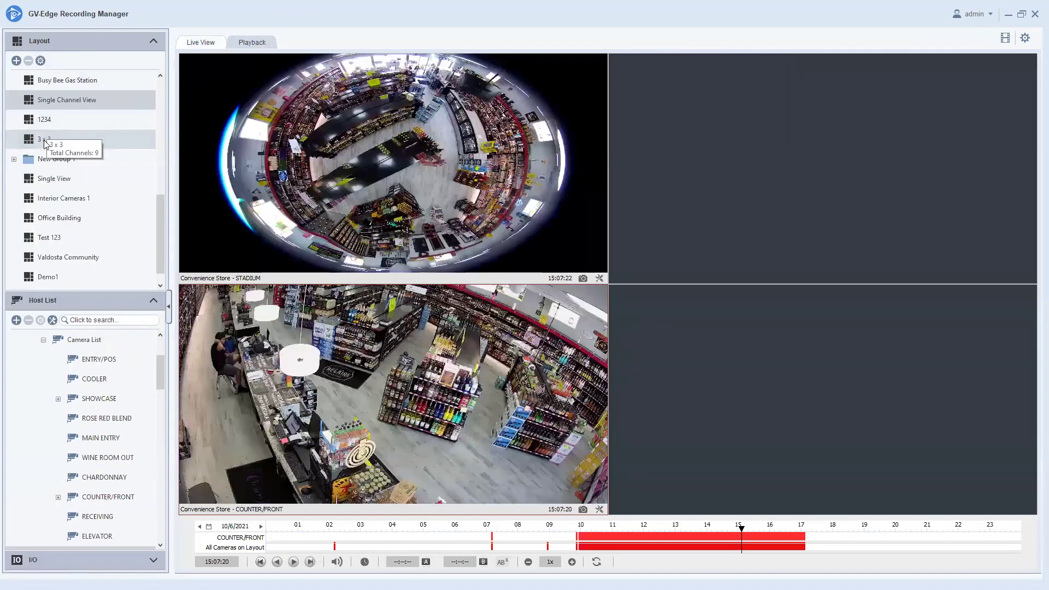
click(86, 180)
double_click(86, 179)
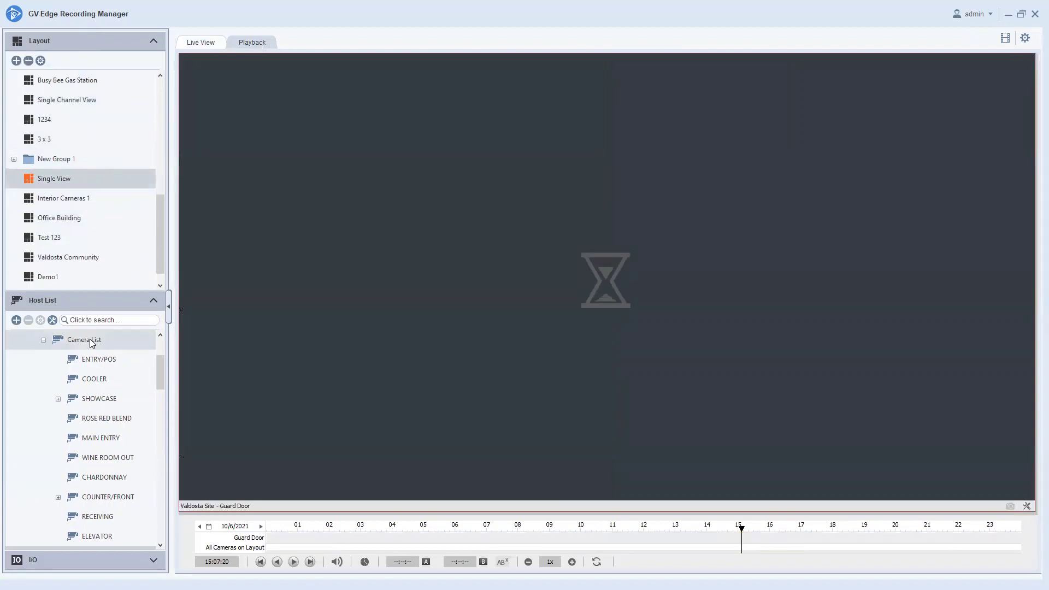
click(98, 46)
drag(95, 316, 544, 276)
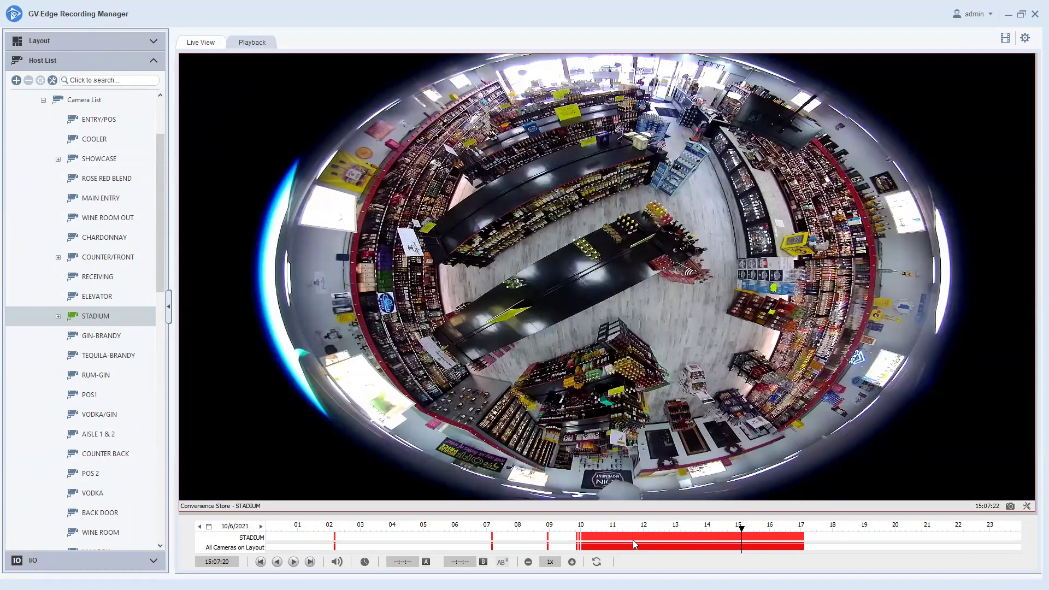
Change the playback date from 10/6/2021 to October 5, 2021 using the recording calendar
click(229, 528)
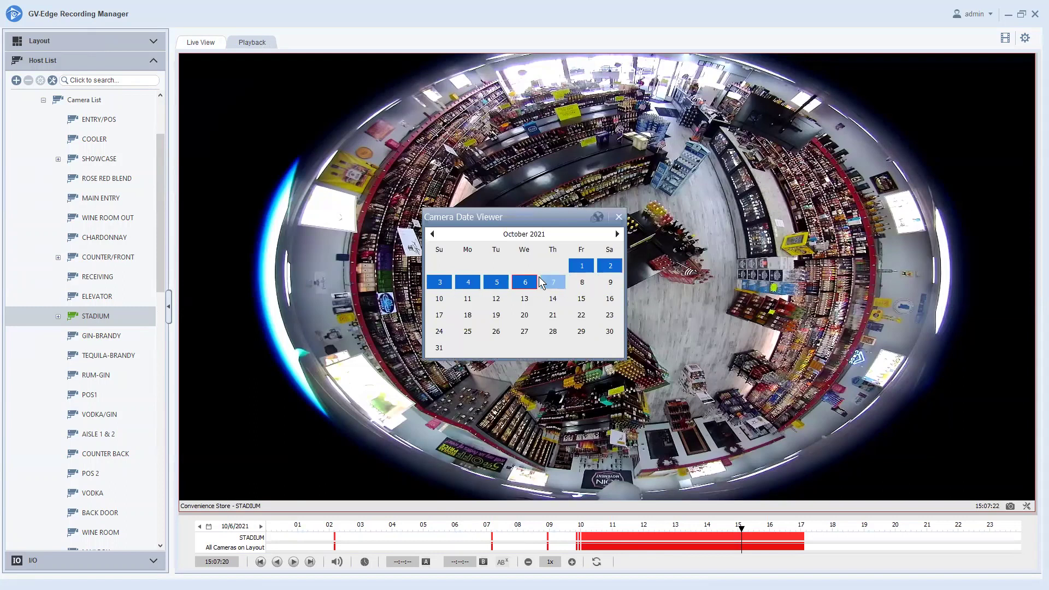
click(497, 284)
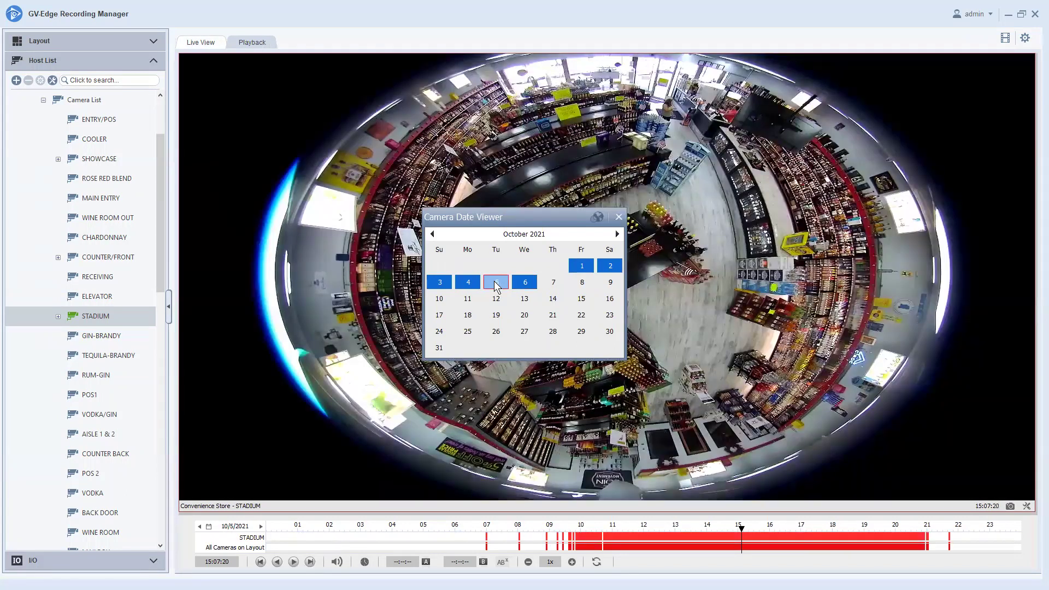
click(619, 218)
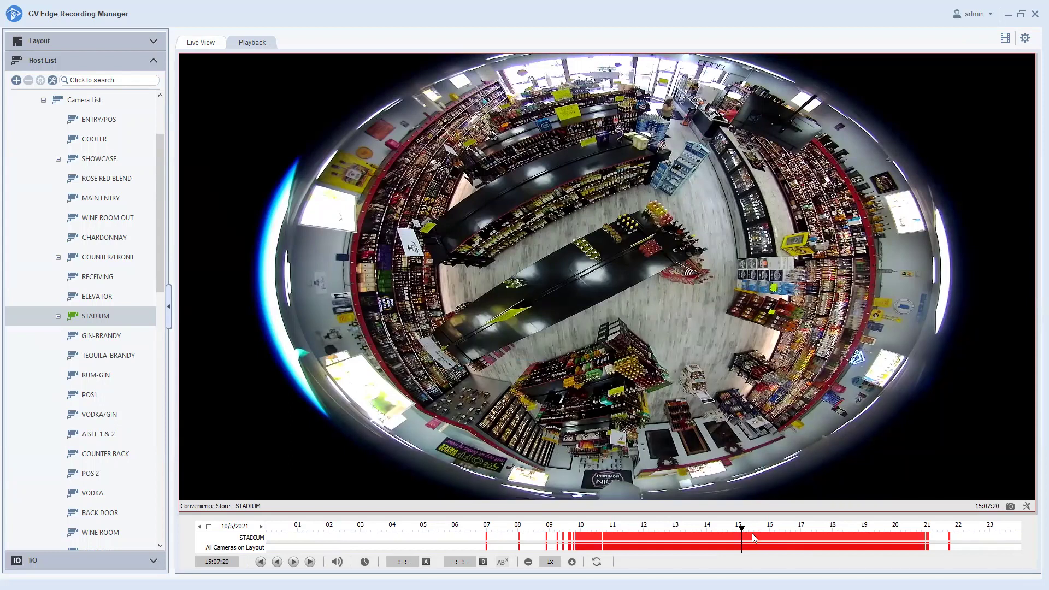
Zoom the timeline in around 15:00 and mark the range from about 15:03 to 15:05
scroll(753, 539, up, 3)
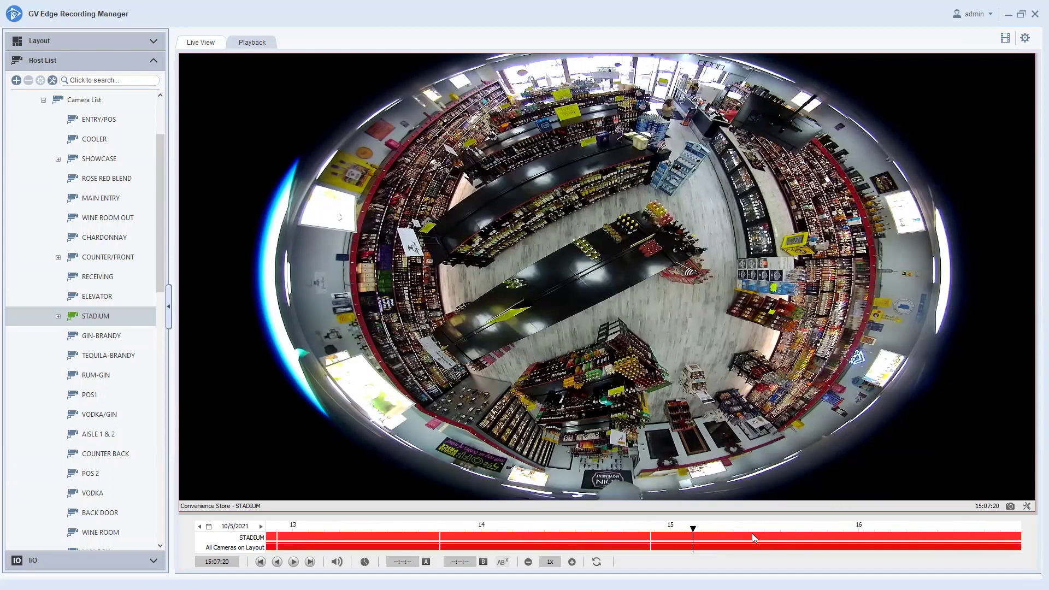
scroll(752, 536, up, 3)
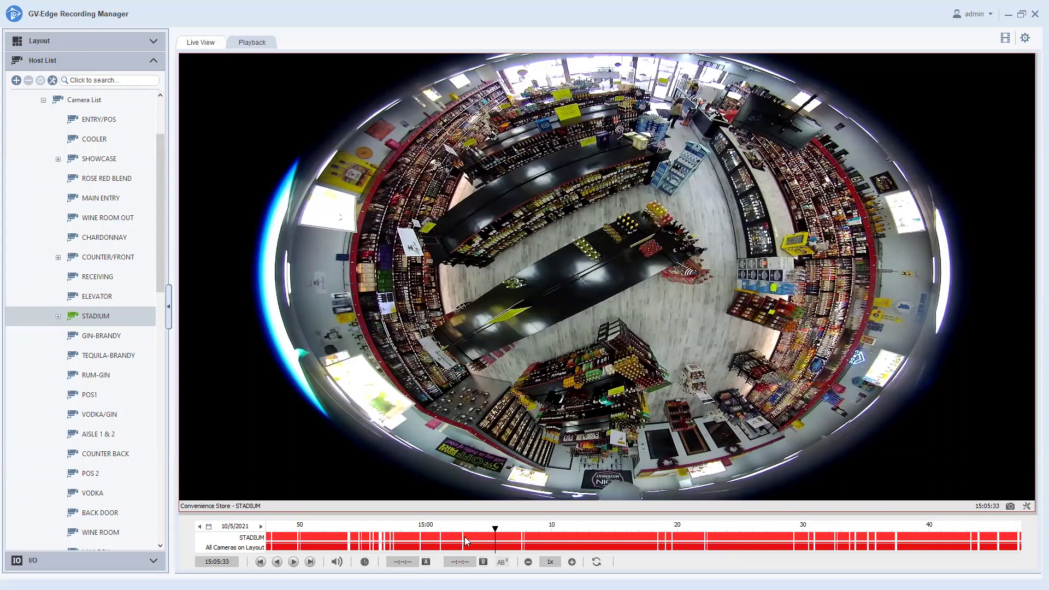
drag(464, 535, 493, 536)
Save the marked 15:03:02–15:05:25 range as an AVI and move the export window aside
right_click(494, 535)
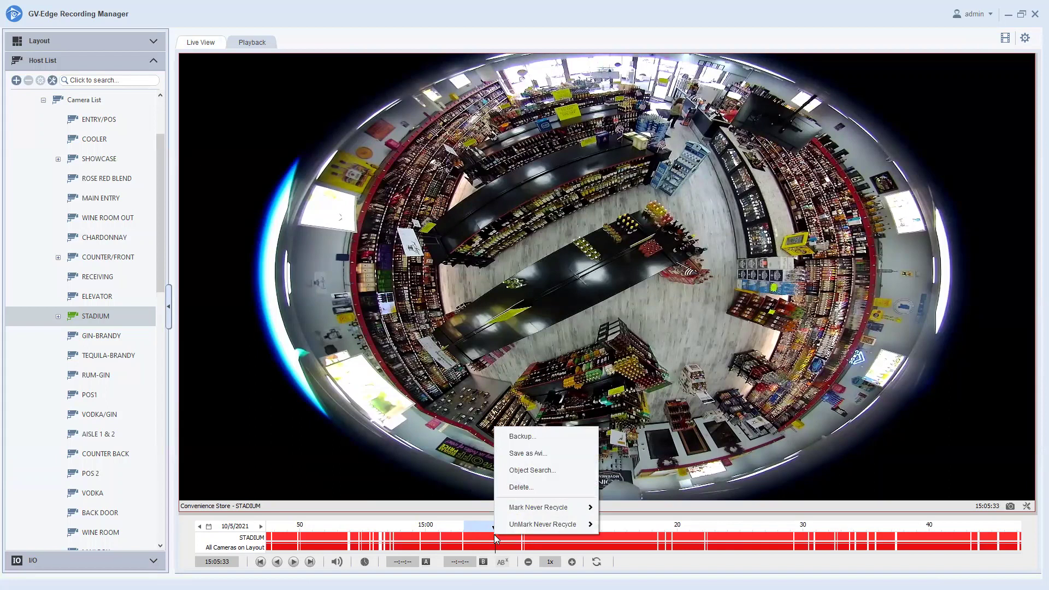
click(558, 454)
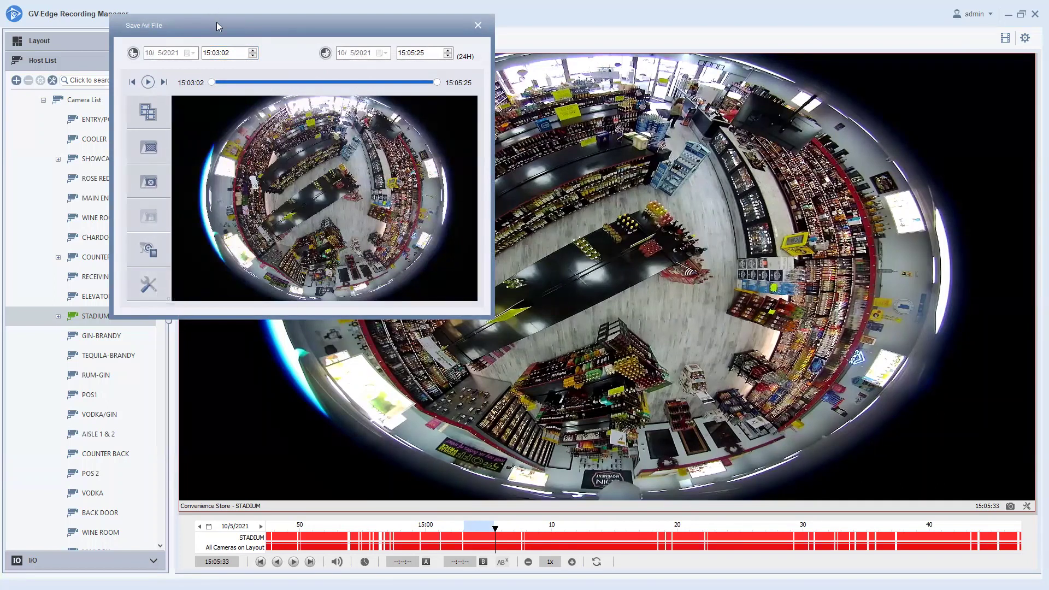
drag(217, 24, 192, 103)
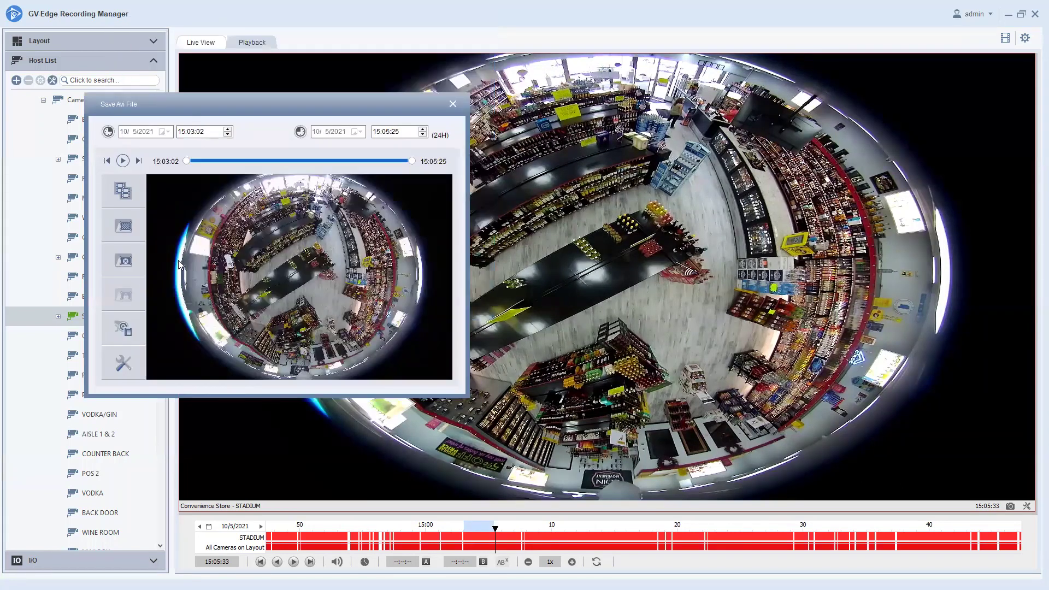
In the export settings, set the output file to 'Demo Clip.avi' on the Desktop
click(127, 357)
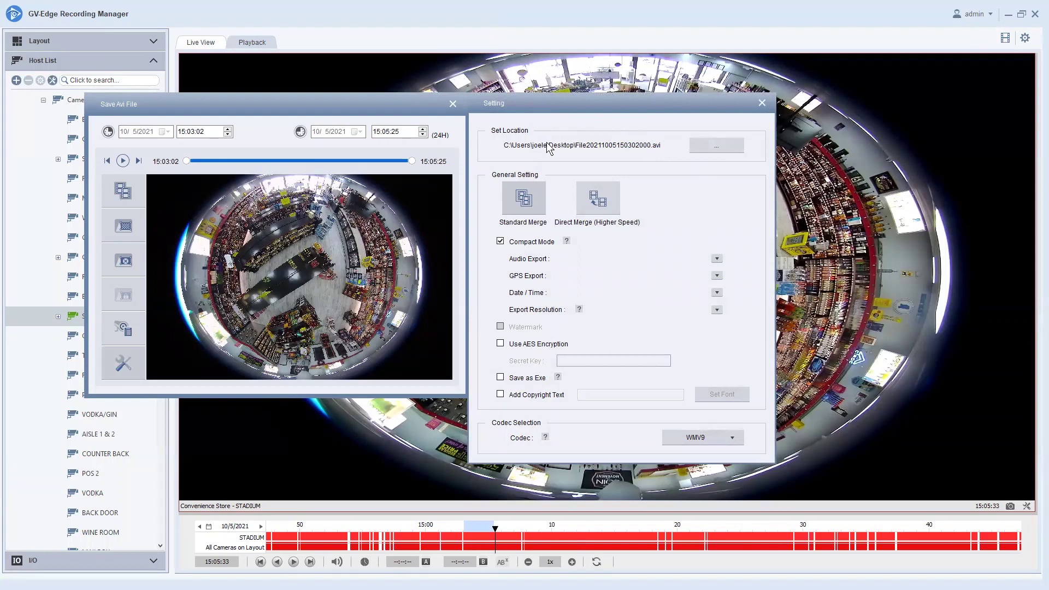
click(705, 144)
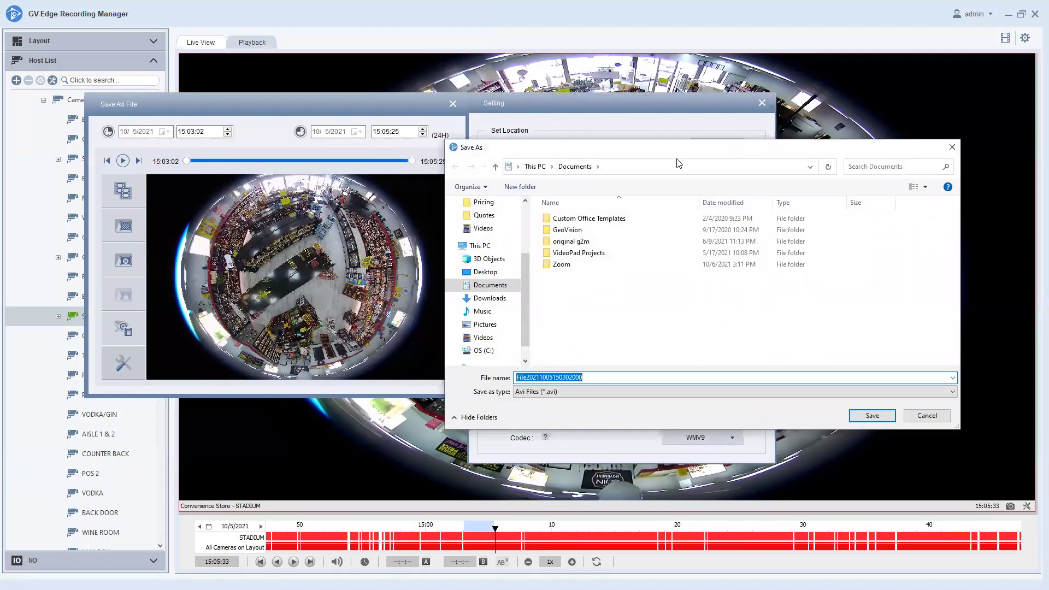
scroll(494, 230, up, 3)
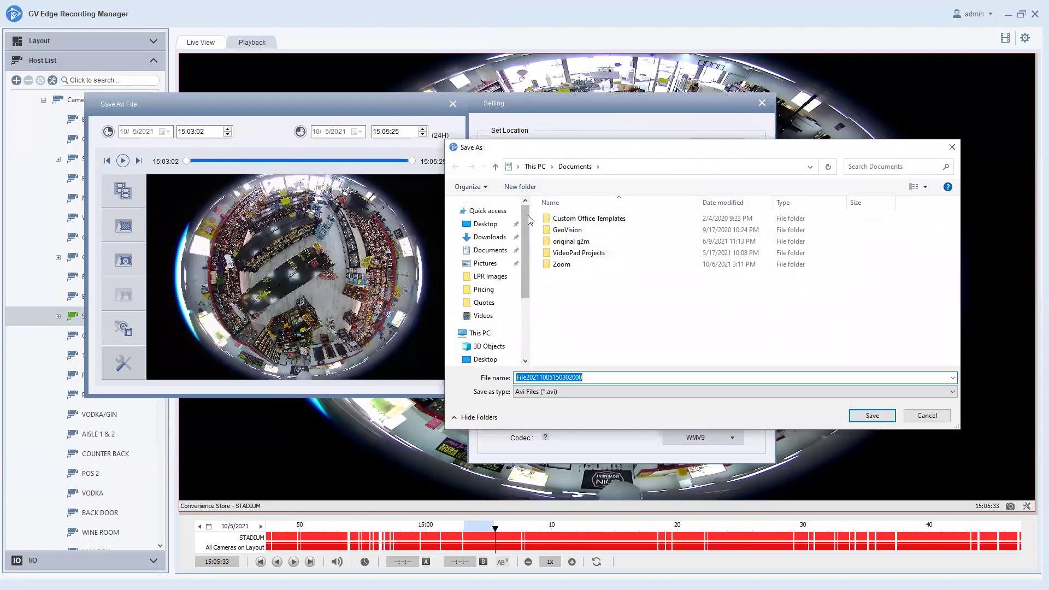
click(498, 225)
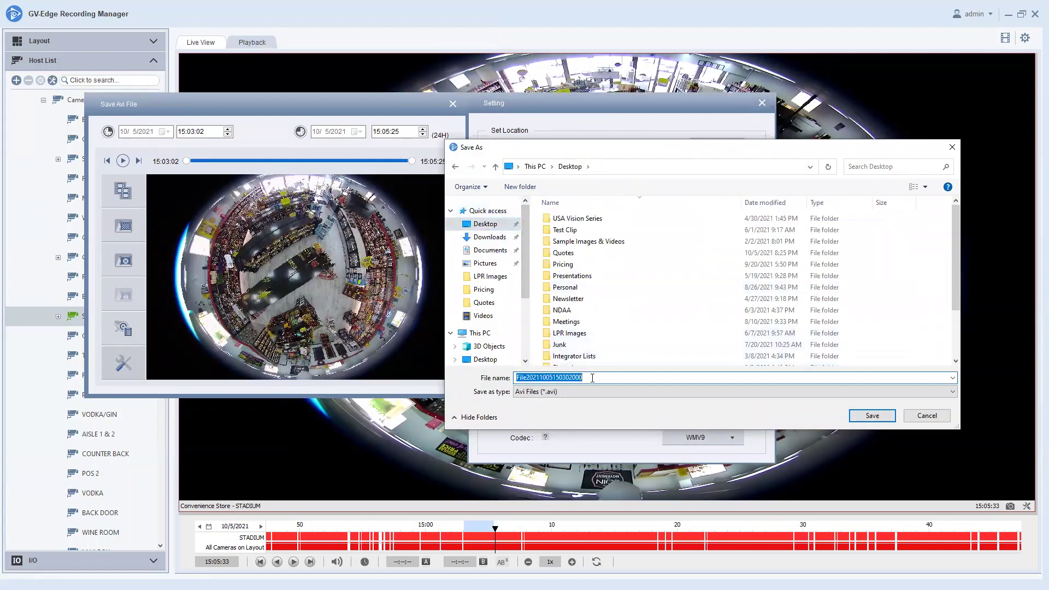
text(Demo Clip)
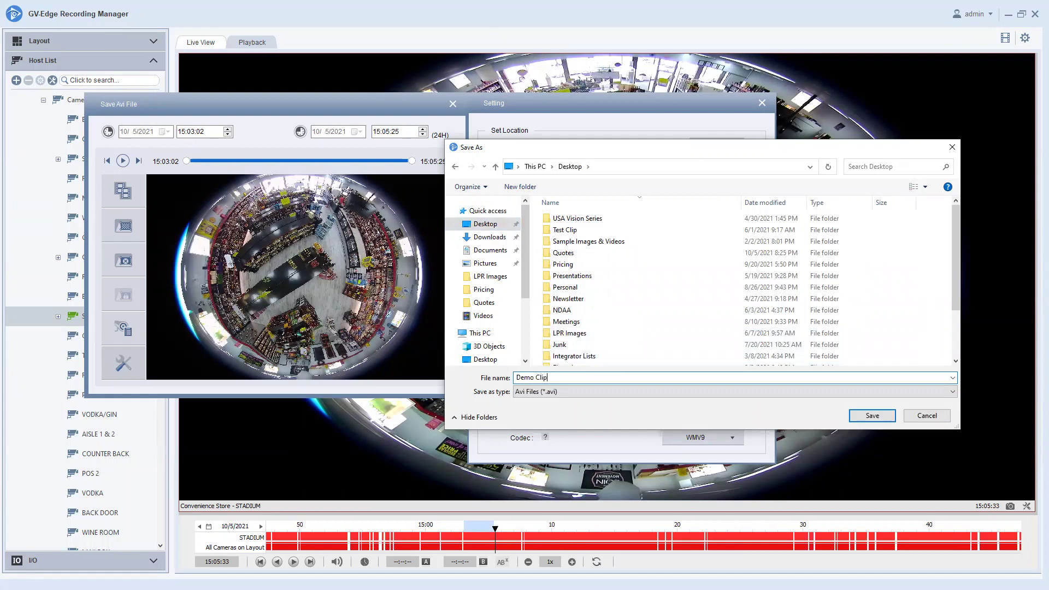
click(869, 416)
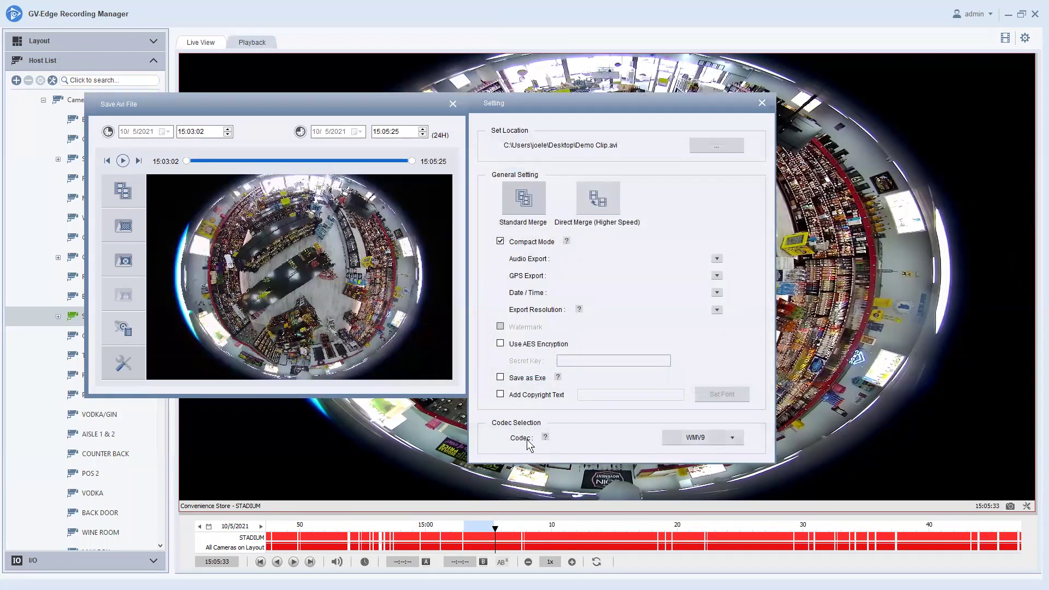
click(735, 437)
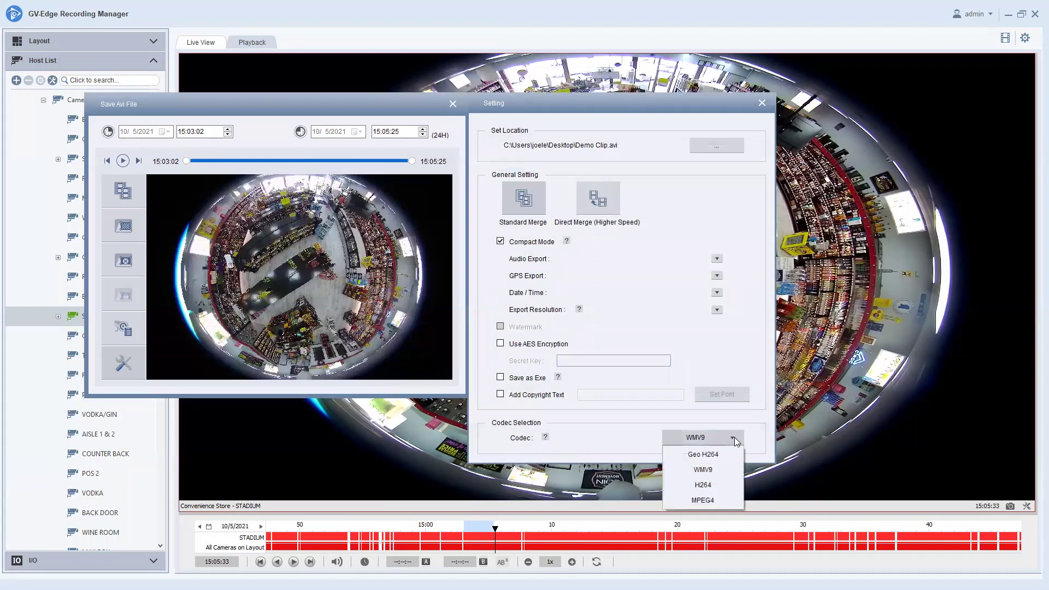
click(723, 469)
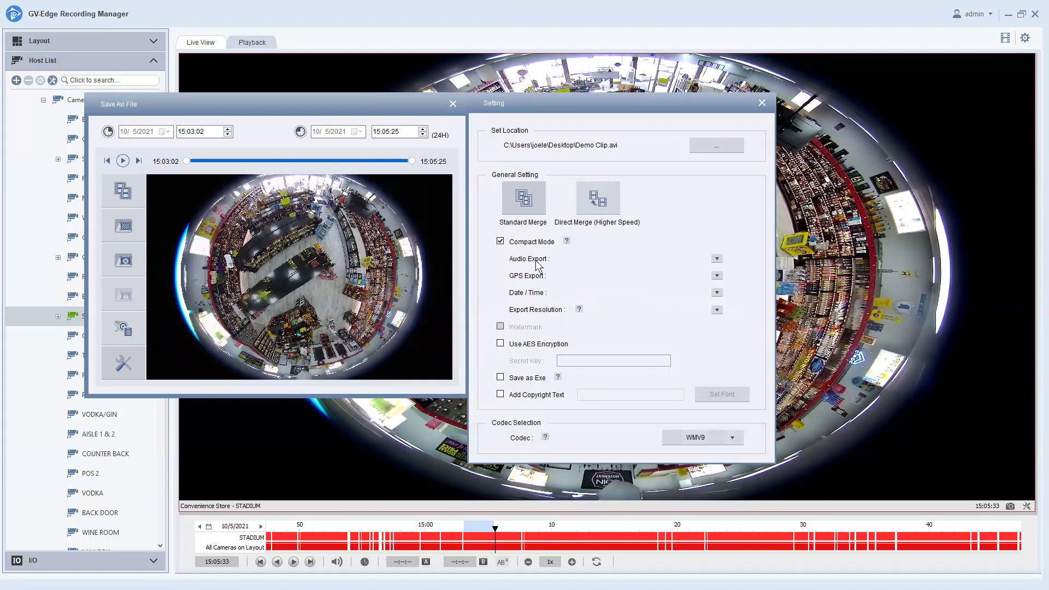
Keep the date and time stamps shown in the clip's bottom-right corner
click(717, 293)
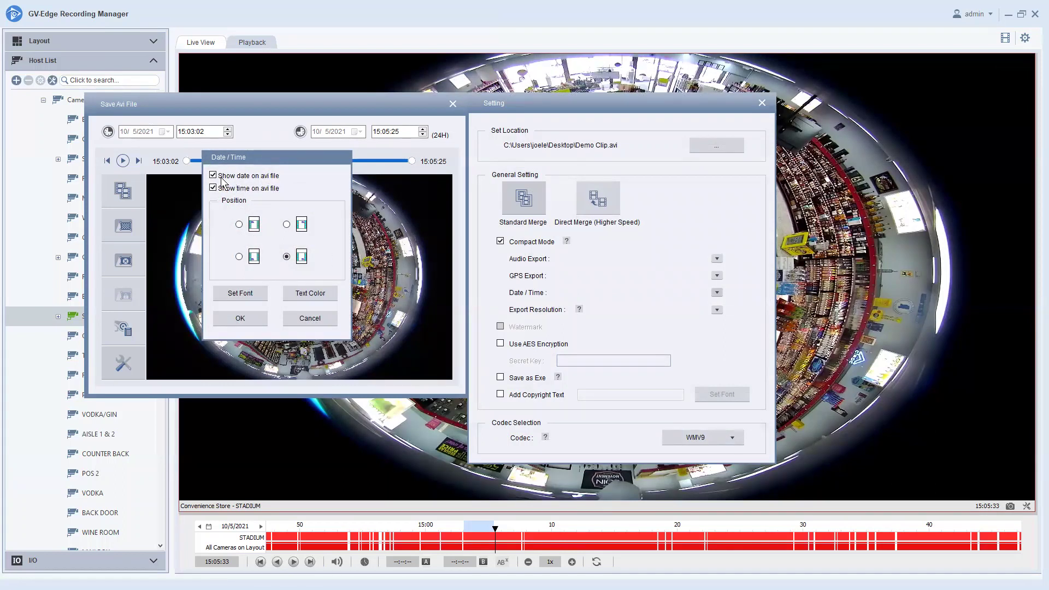
click(213, 175)
click(213, 175)
click(256, 319)
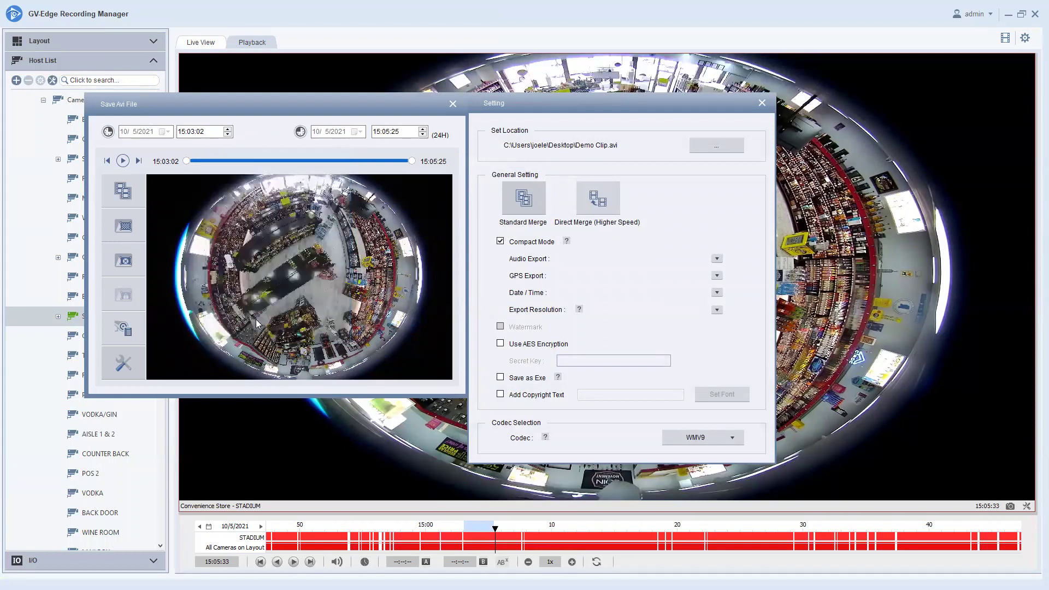
Close the settings, run the Demo Clip.avi export, and open the finished job's folder
click(764, 104)
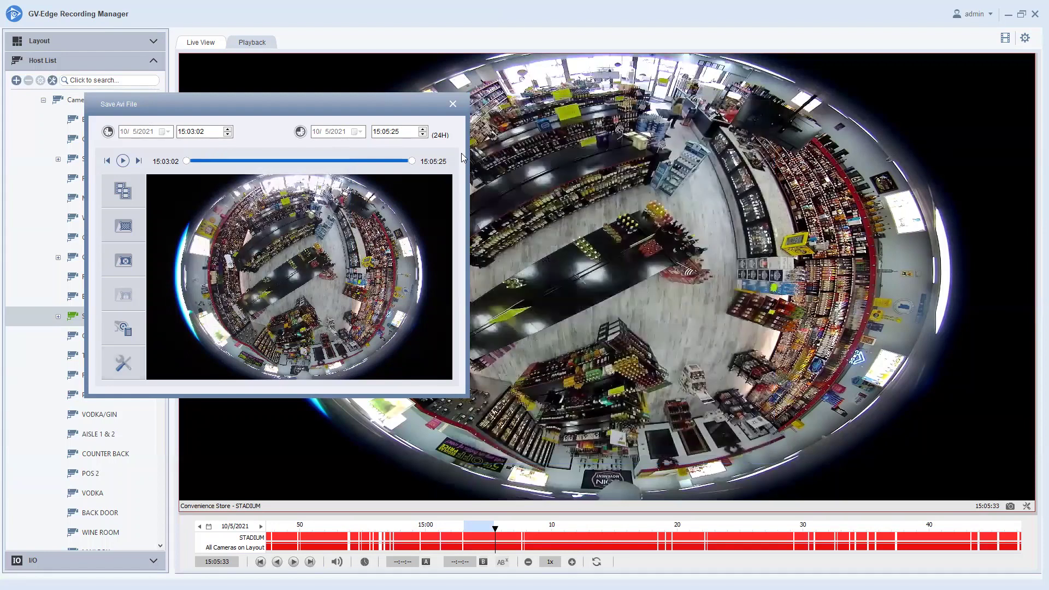
click(126, 190)
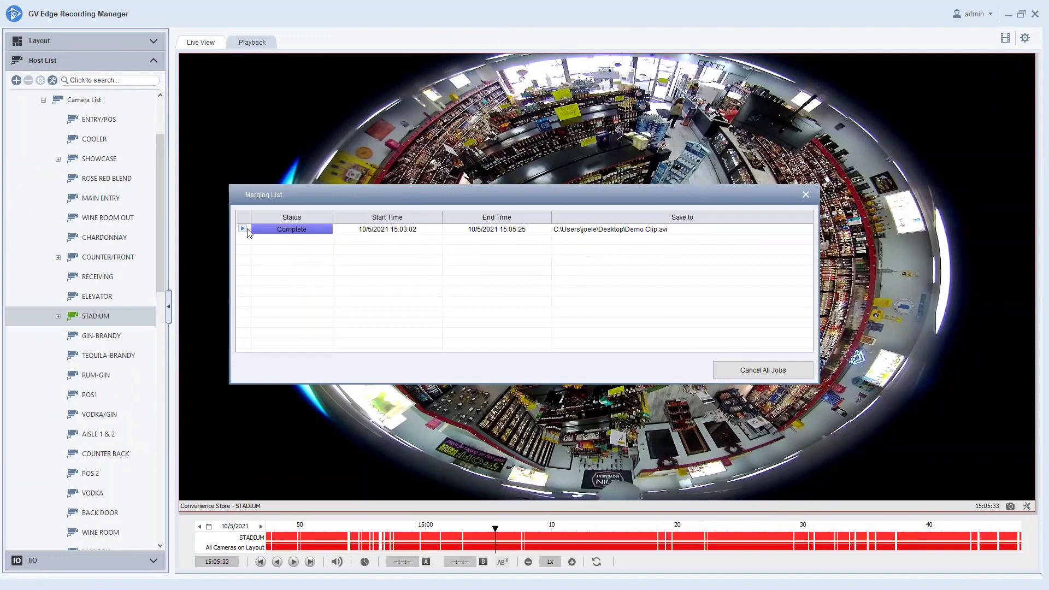
click(268, 233)
right_click(268, 234)
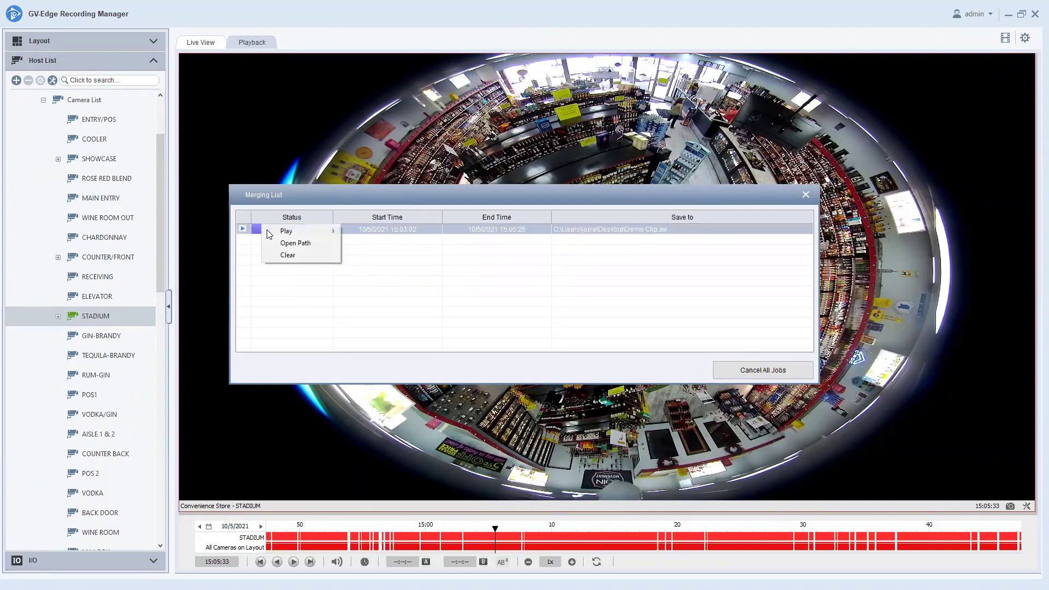
click(306, 244)
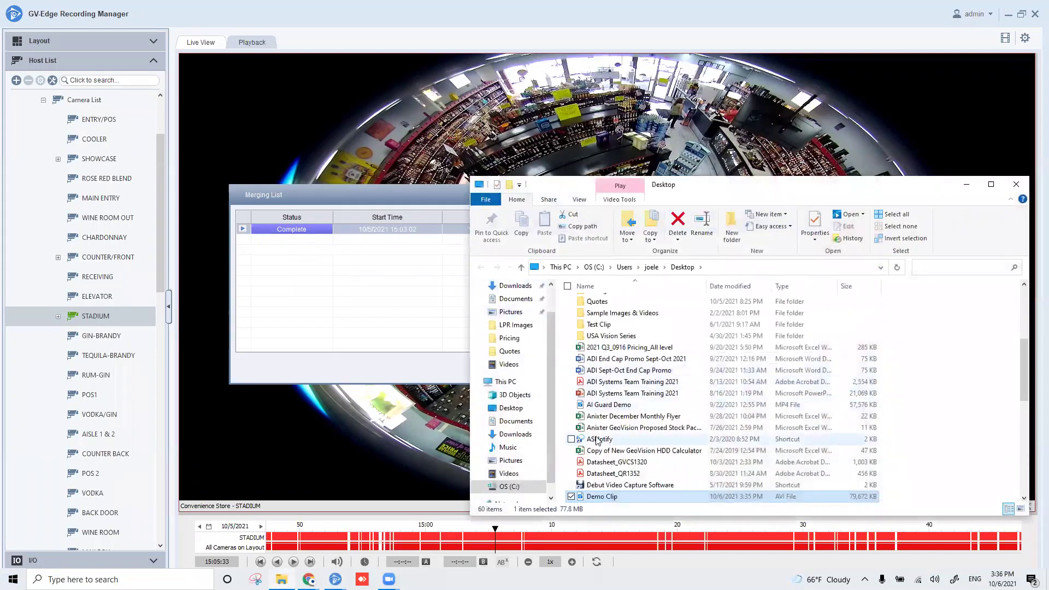
Find the 77.8 MB Demo Clip.avi on the Desktop and play it in Movies & TV
scroll(595, 432, down, 2)
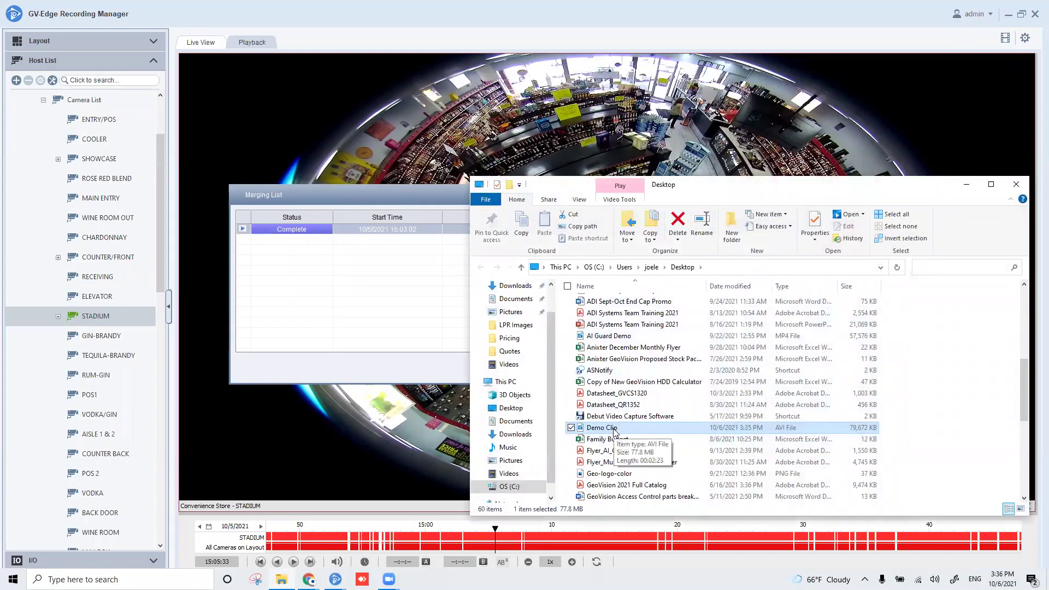
double_click(615, 430)
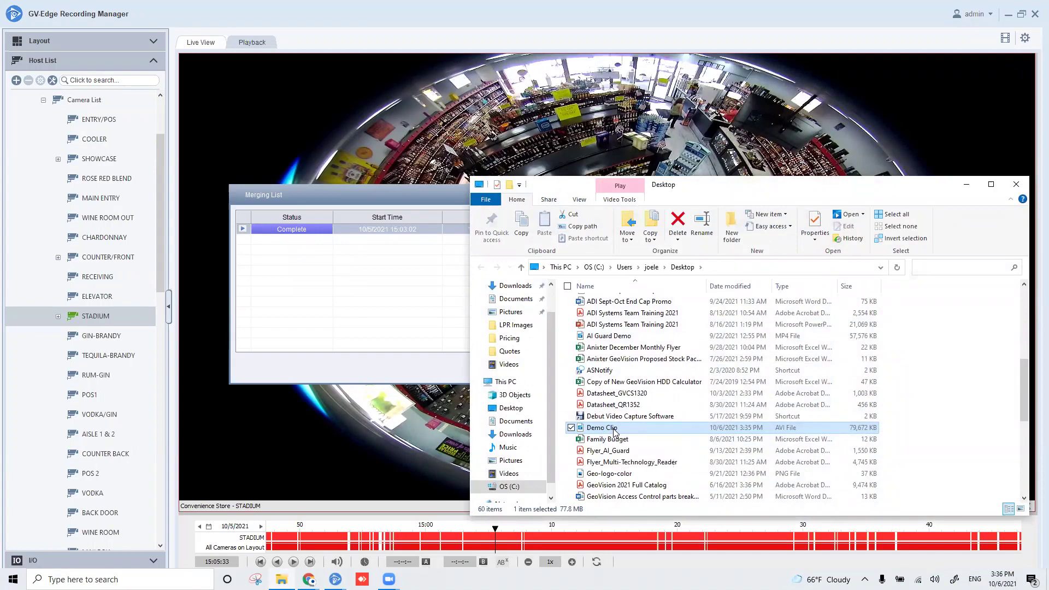